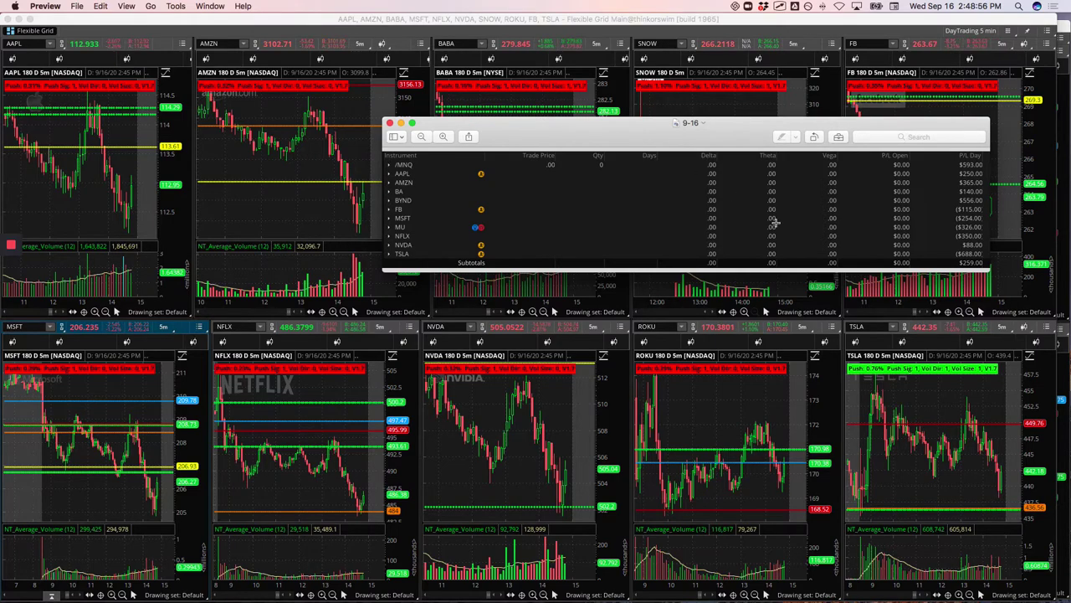
Step: Review the P/L Day column for each instrument in the 9-16 statement and move its window off the charts
drag(751, 145, 627, 149)
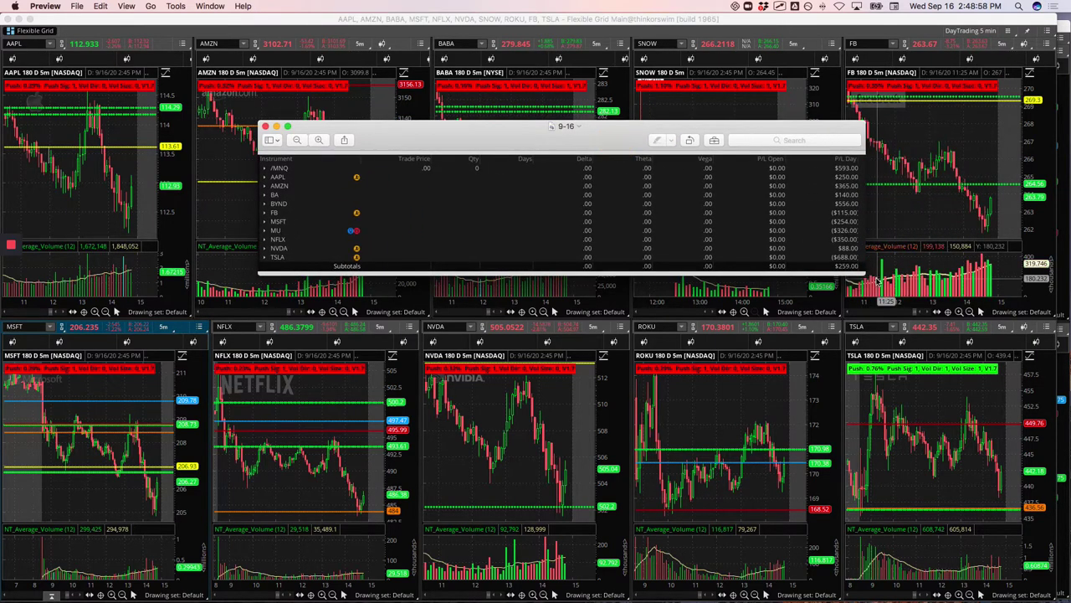
mouse_move(875, 270)
mouse_down()
mouse_move(827, 268)
mouse_move(860, 270)
mouse_up()
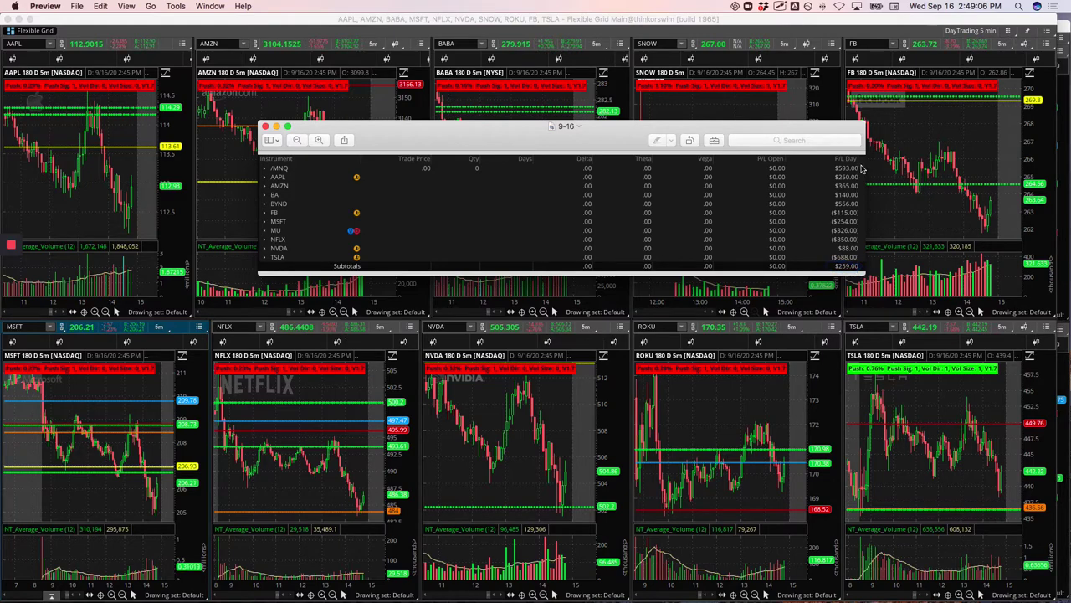
drag(862, 169, 875, 163)
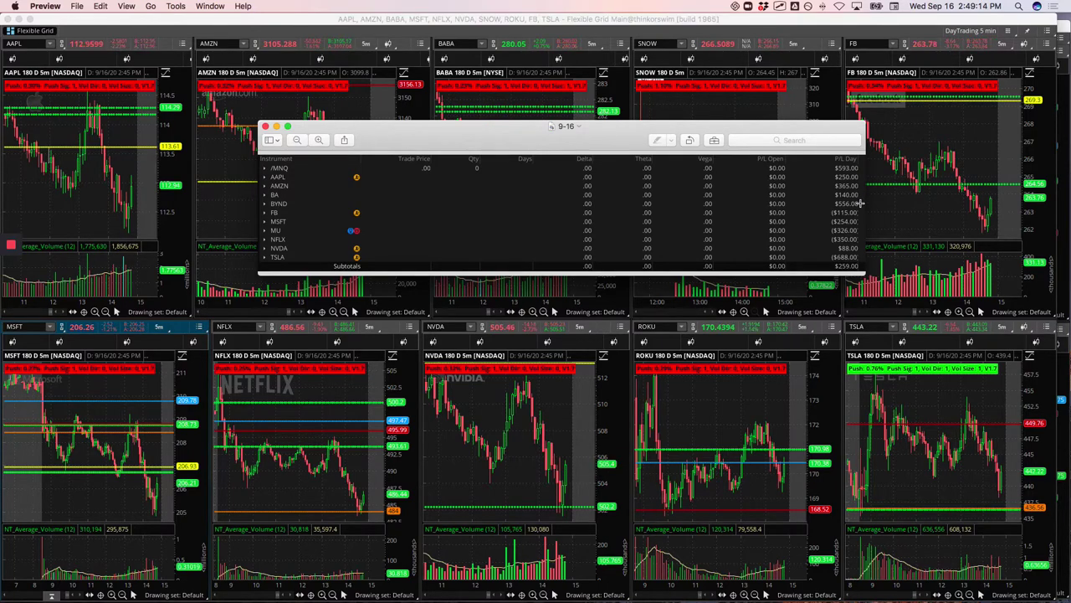
drag(860, 202, 875, 197)
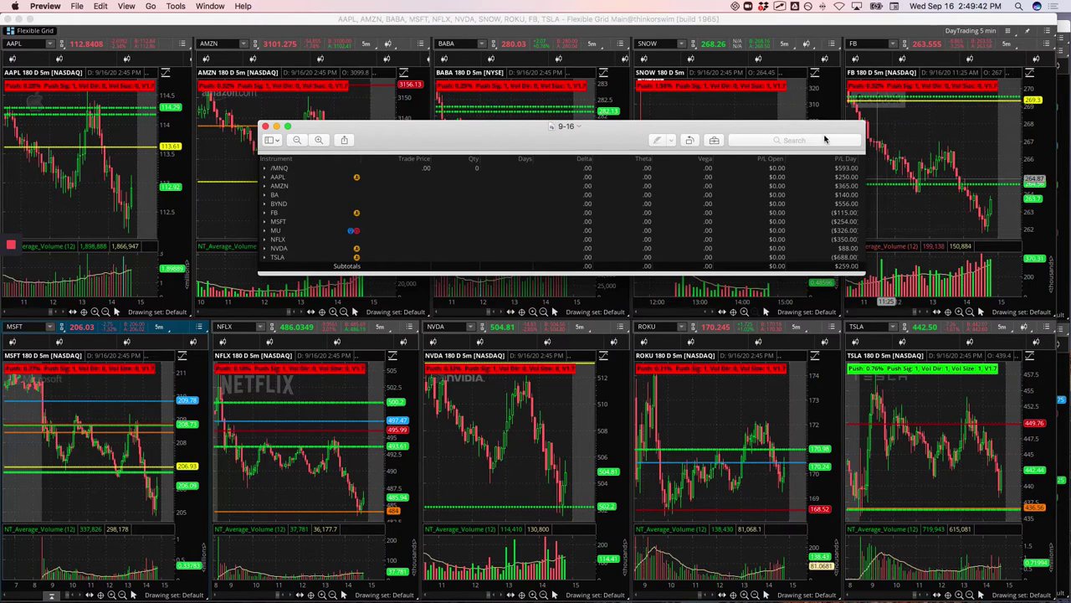
drag(813, 126, 1070, 245)
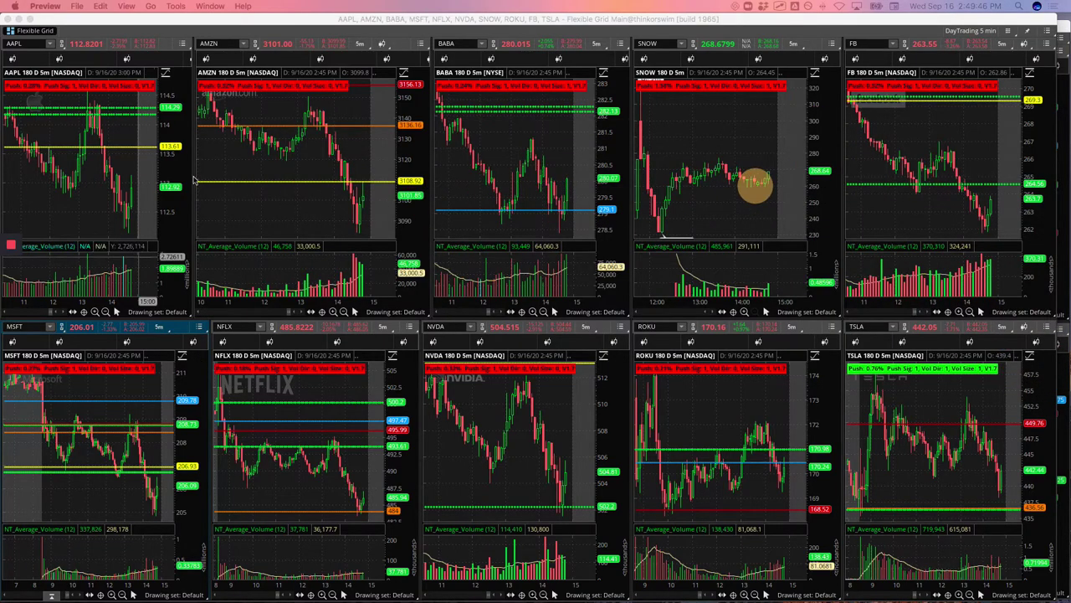
Step: Bring up the grid with BA, MU and the futures, and trace BA's first move up from its 8:30 low
click(1064, 27)
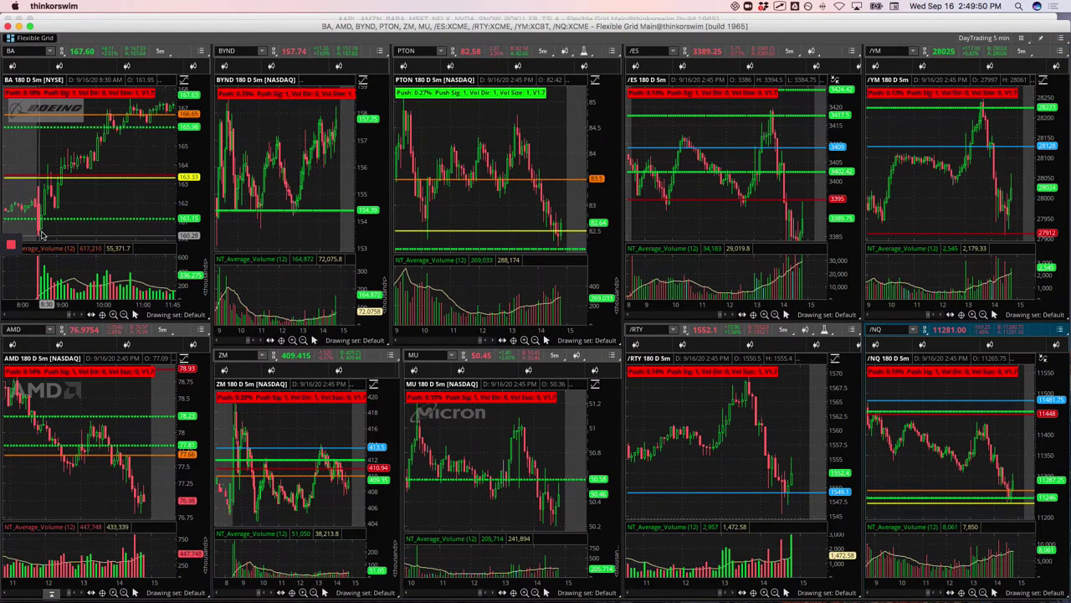
mouse_move(42, 236)
mouse_down()
mouse_move(48, 169)
mouse_move(57, 203)
mouse_up()
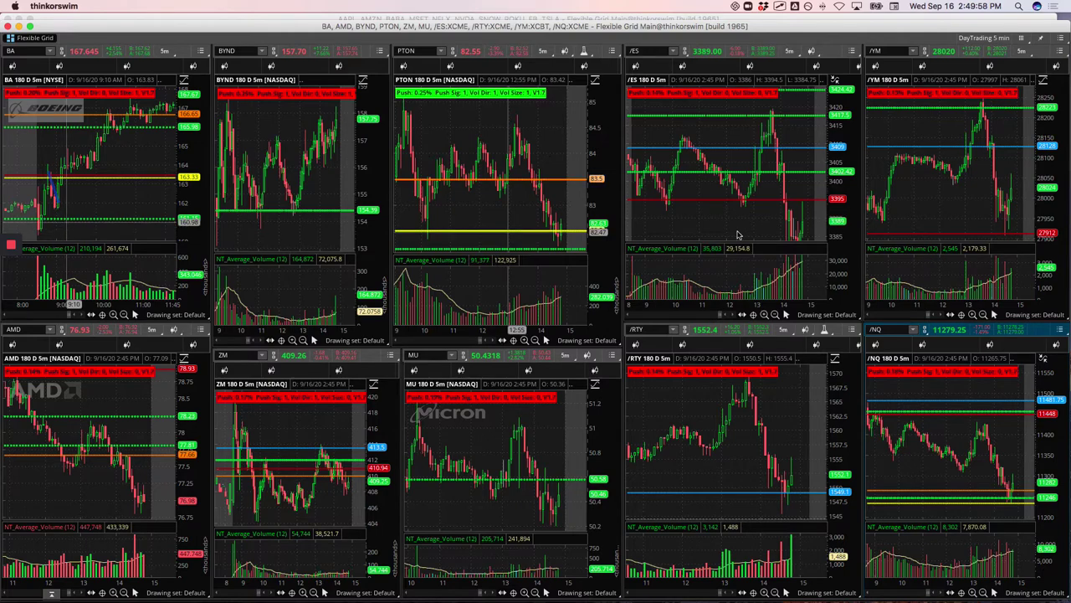
Step: Return to the AAPL to TSLA grid and trace TSLA's morning sell-off around 9:35 on its 5-minute chart
click(990, 17)
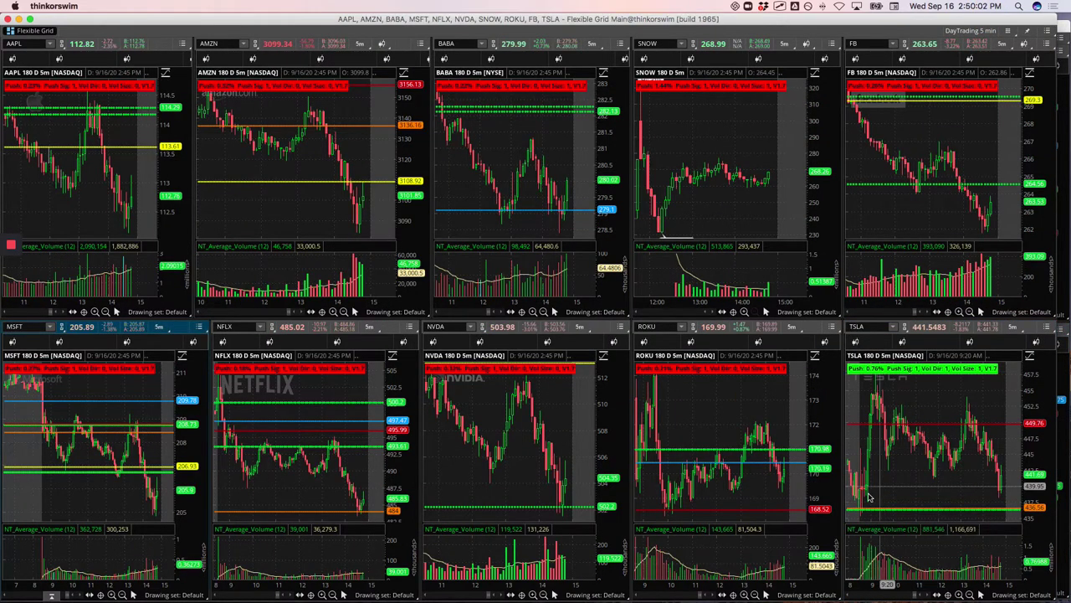
click(870, 453)
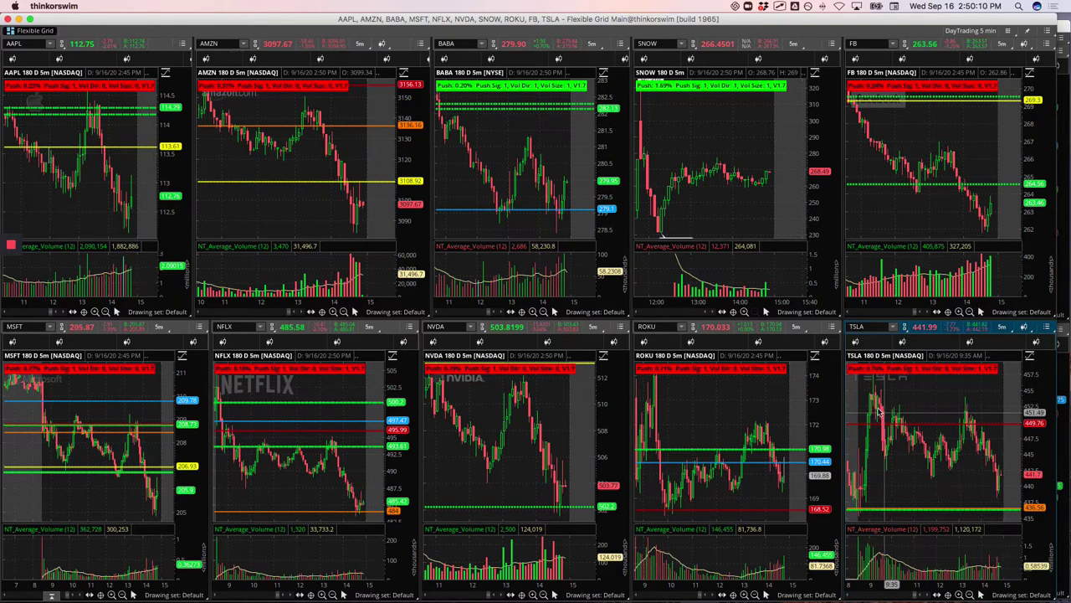
drag(879, 405, 885, 451)
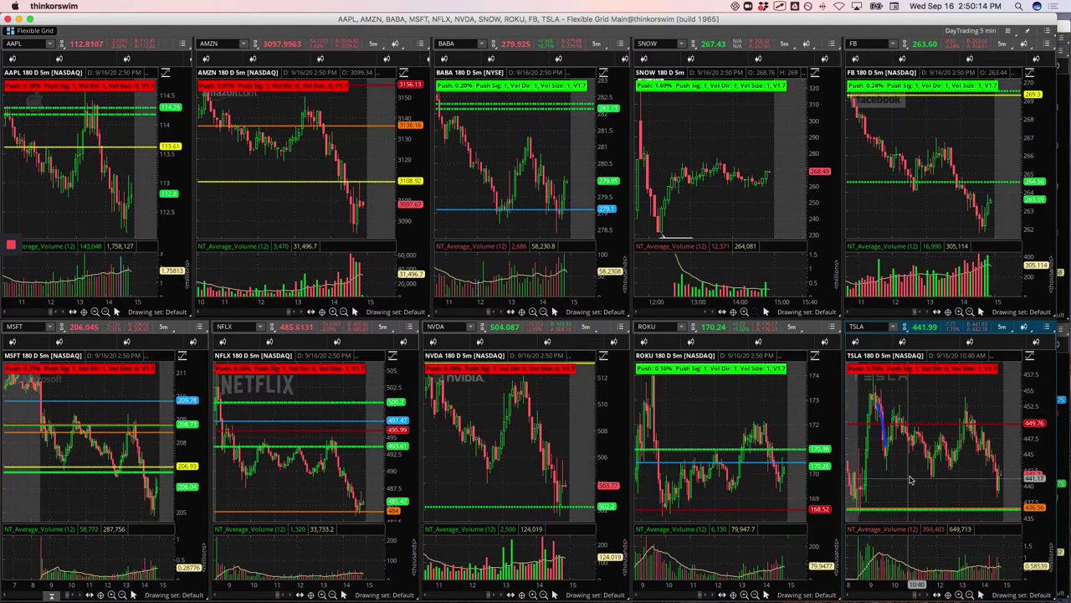
scroll(912, 479, up, 1)
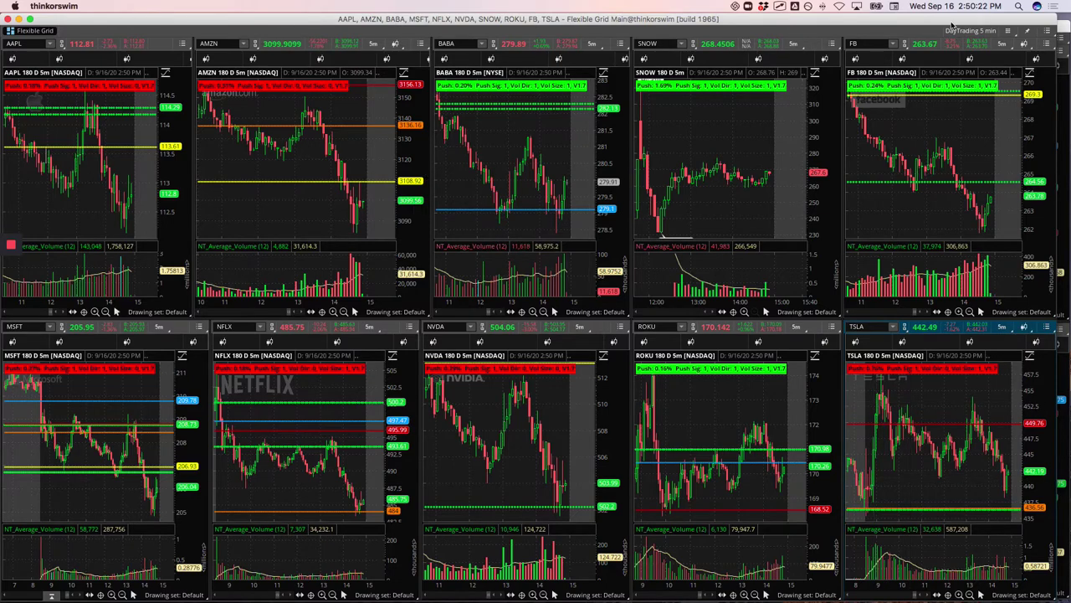
Step: Bring up the BA and futures grid and reframe the MU chart to show the whole day from premarket
click(1066, 27)
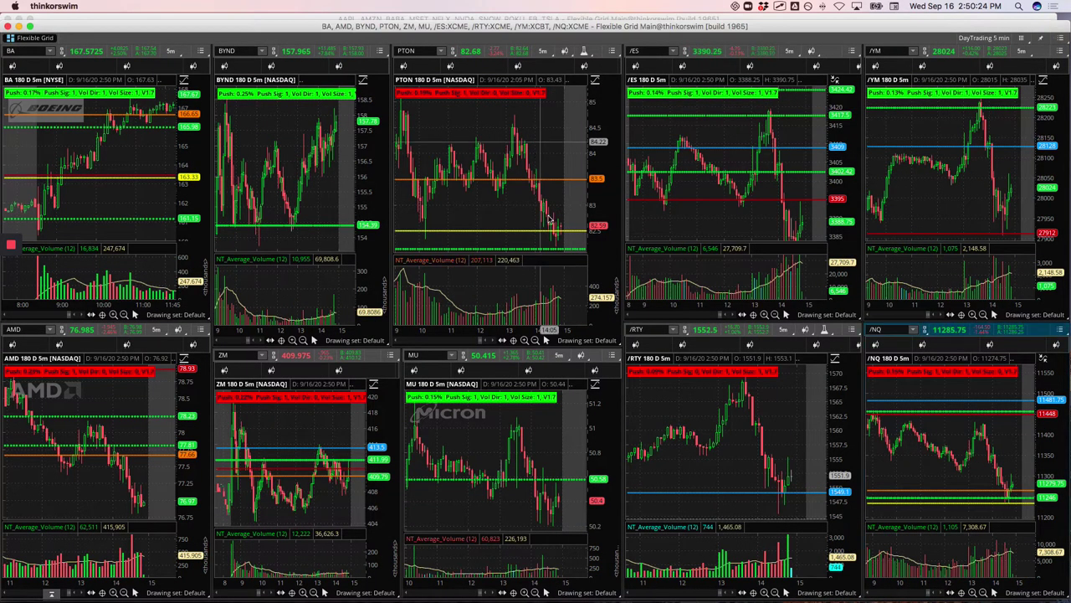
scroll(504, 458, left, 3)
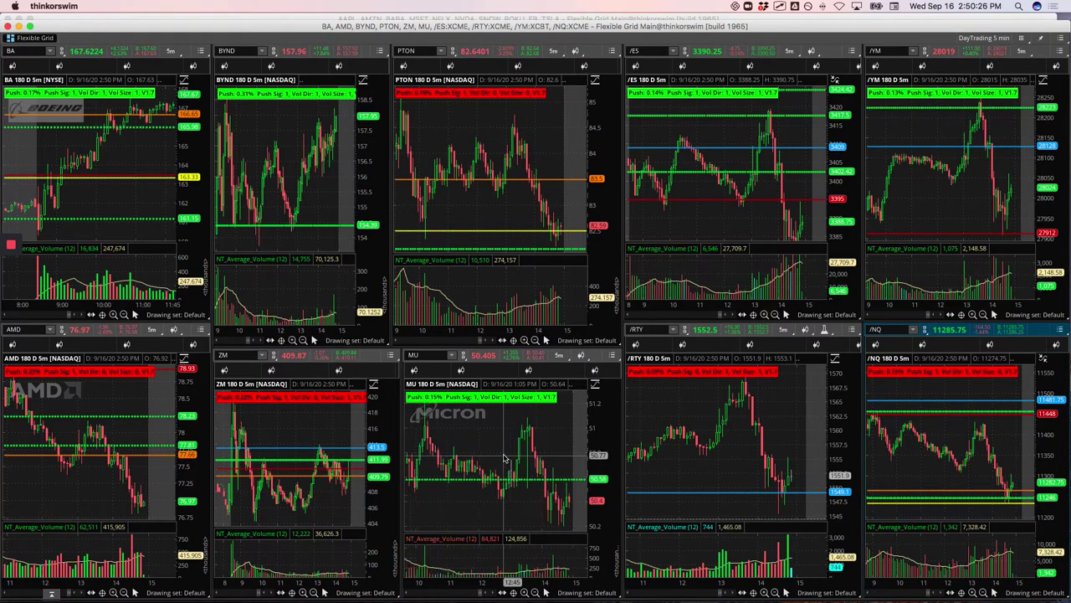
click(501, 439)
scroll(501, 438, down, 5)
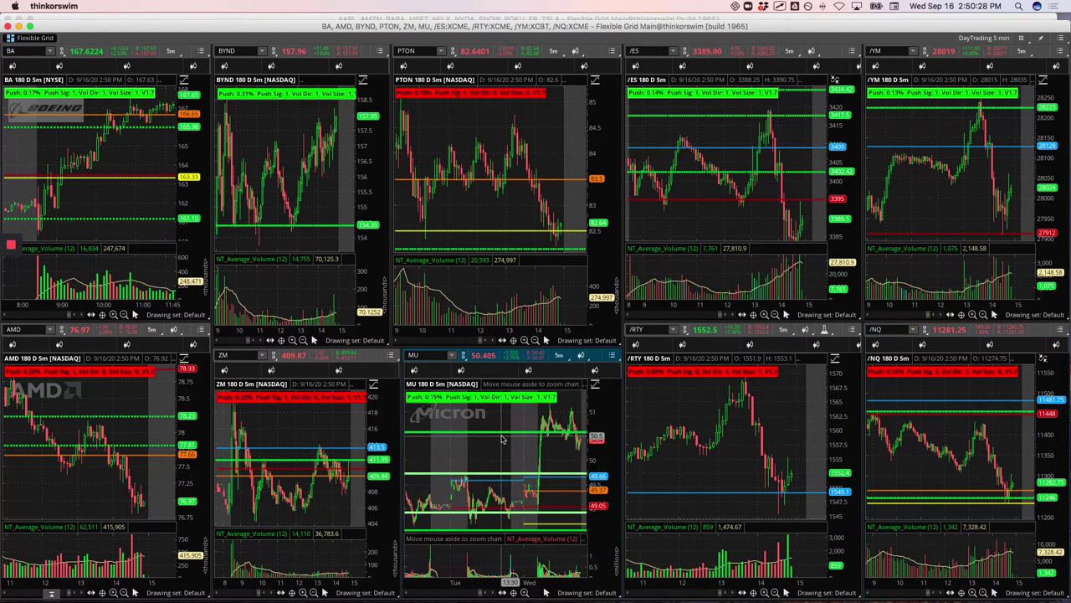
drag(585, 447, 525, 496)
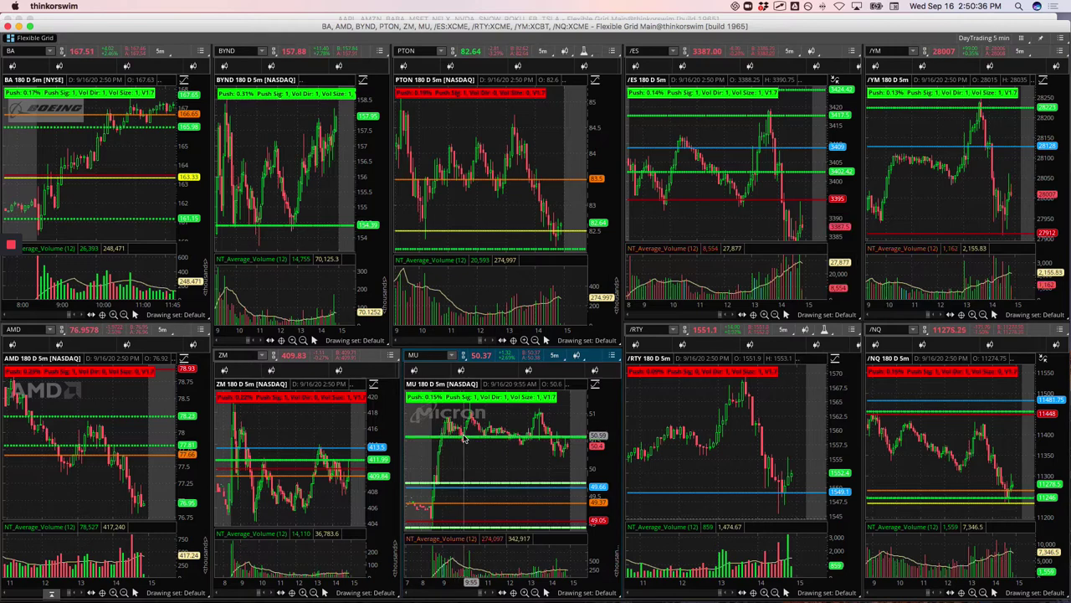
Step: Trace MU's morning bounce off the green level and its afternoon push and pullback, and clear the marks
drag(462, 436, 472, 414)
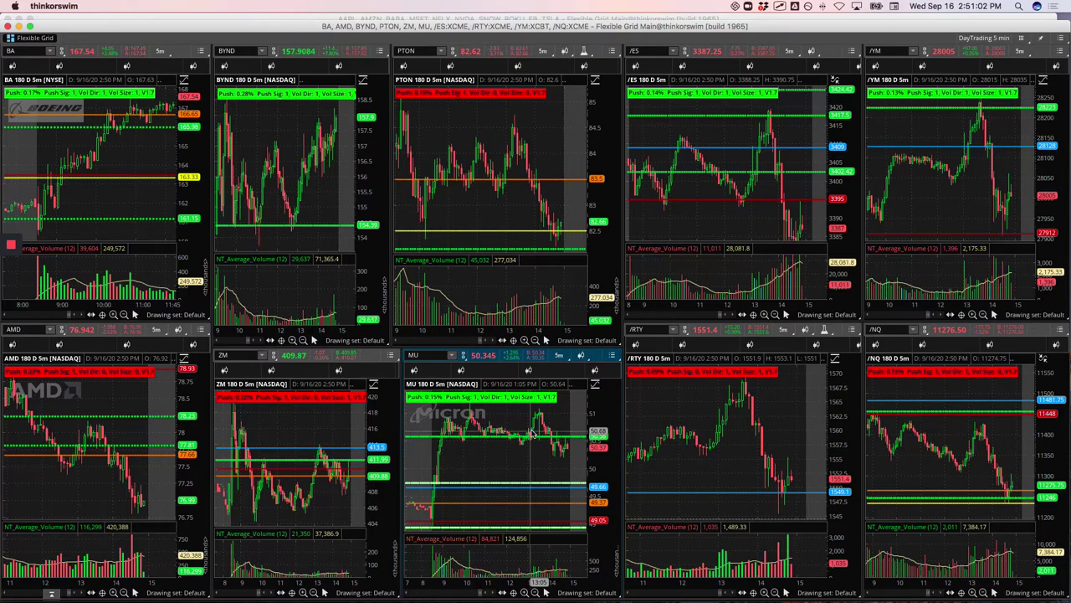
mouse_move(533, 435)
mouse_down()
mouse_move(539, 414)
mouse_move(551, 436)
mouse_up()
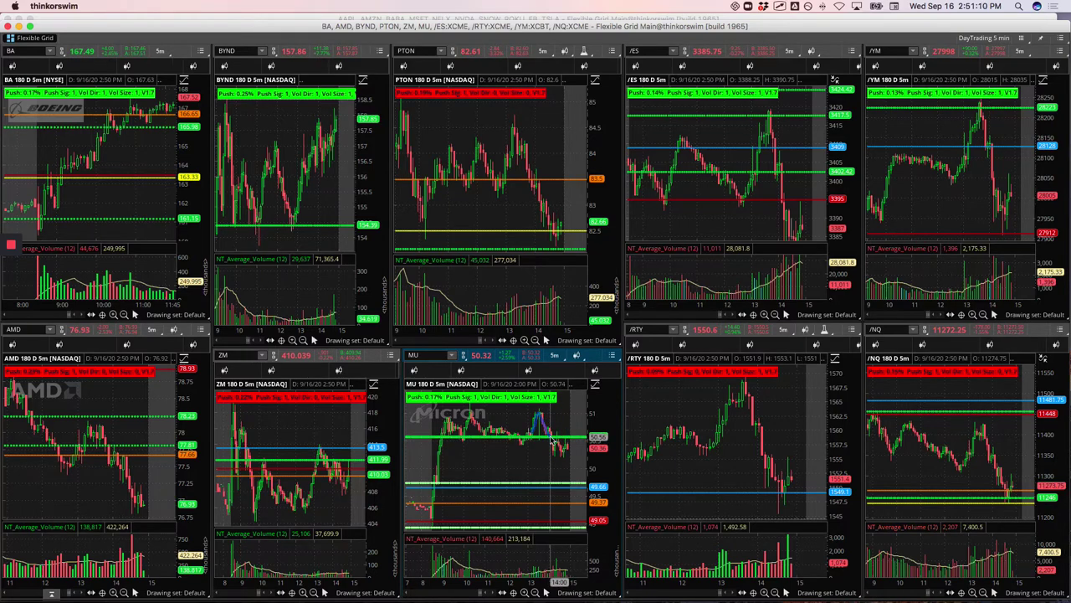
key(Escape)
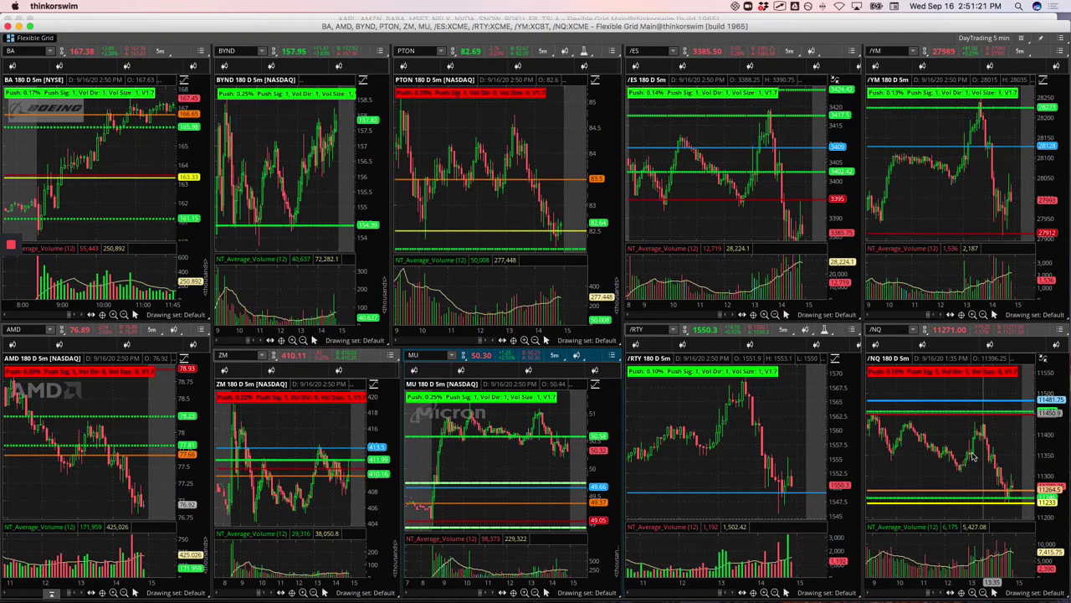
Step: Reframe the /NQ chart to show the full session and trace the afternoon sell-off after the 13:35 high
double_click(966, 433)
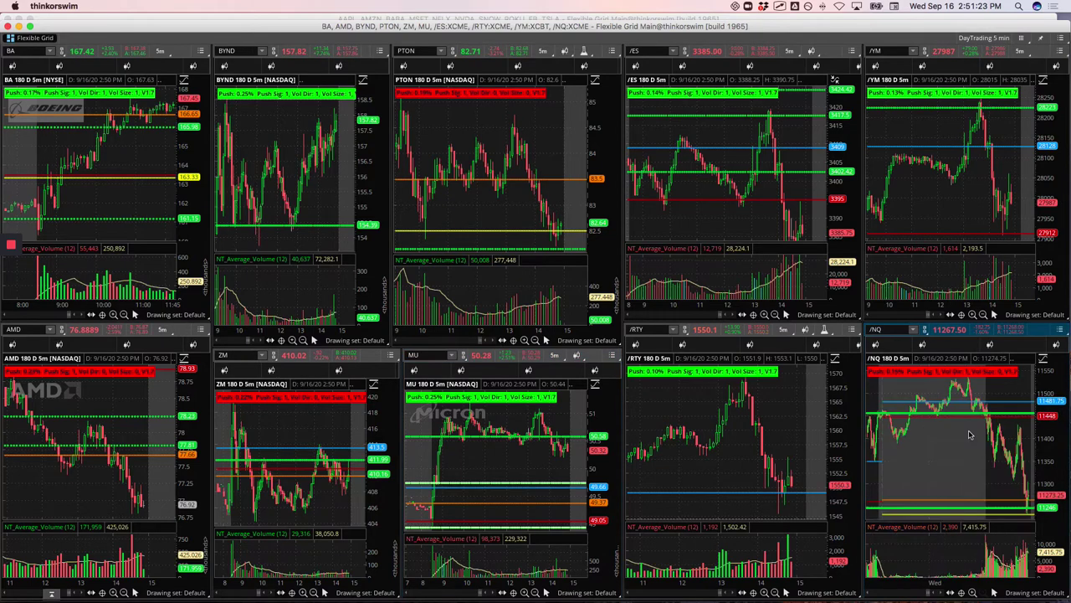
drag(980, 452, 1038, 454)
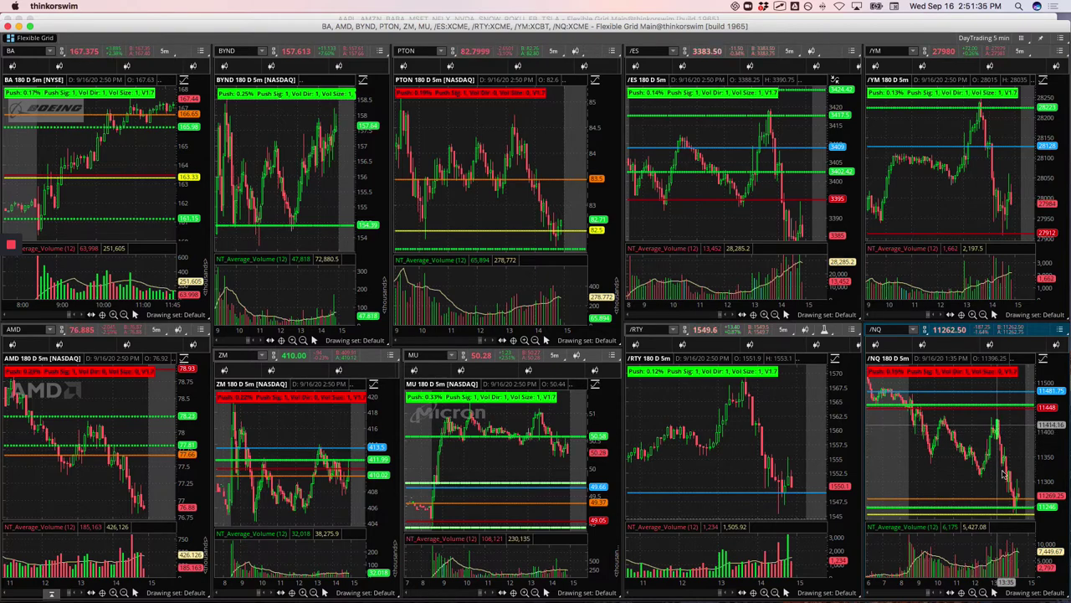
click(1004, 459)
drag(1004, 458, 1010, 500)
click(995, 492)
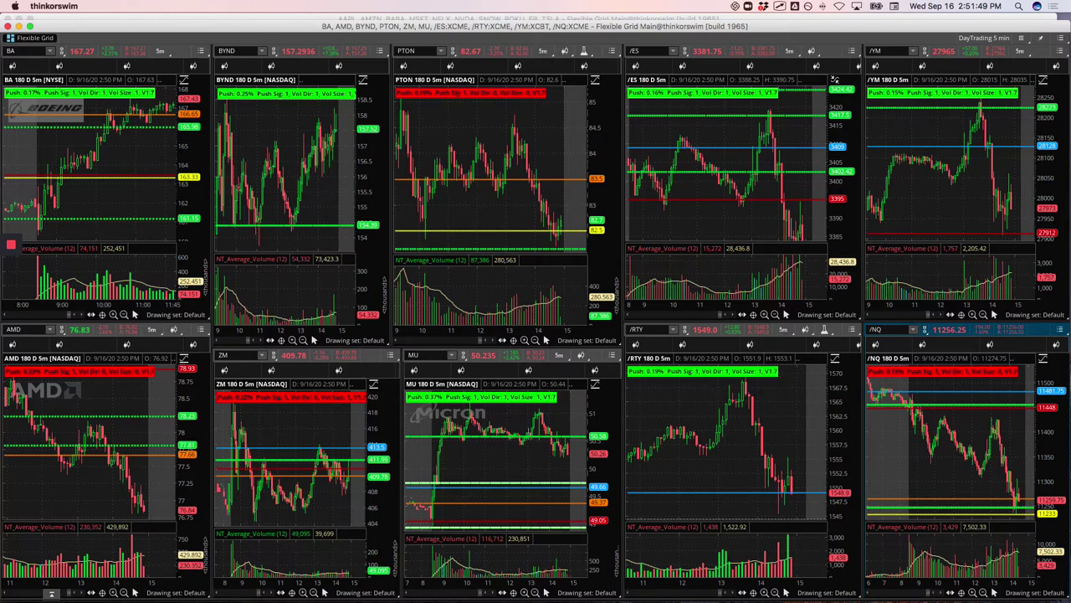
Step: Bring up the AAPL to TSLA grid, reframe the AMZN chart on the day's action and trace its drop around 14:10
click(322, 17)
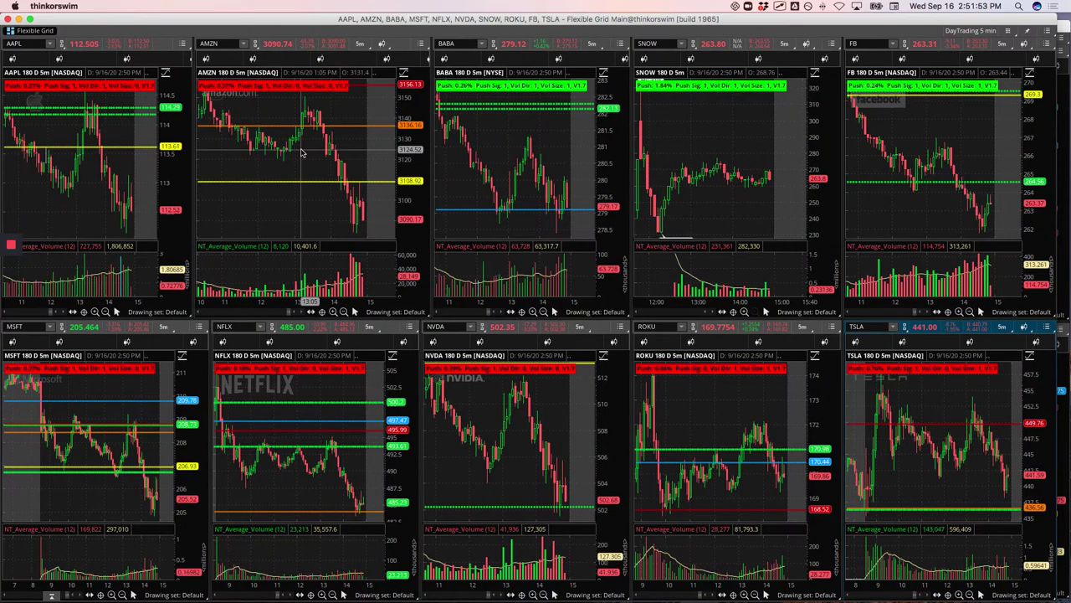
scroll(305, 153, left, 5)
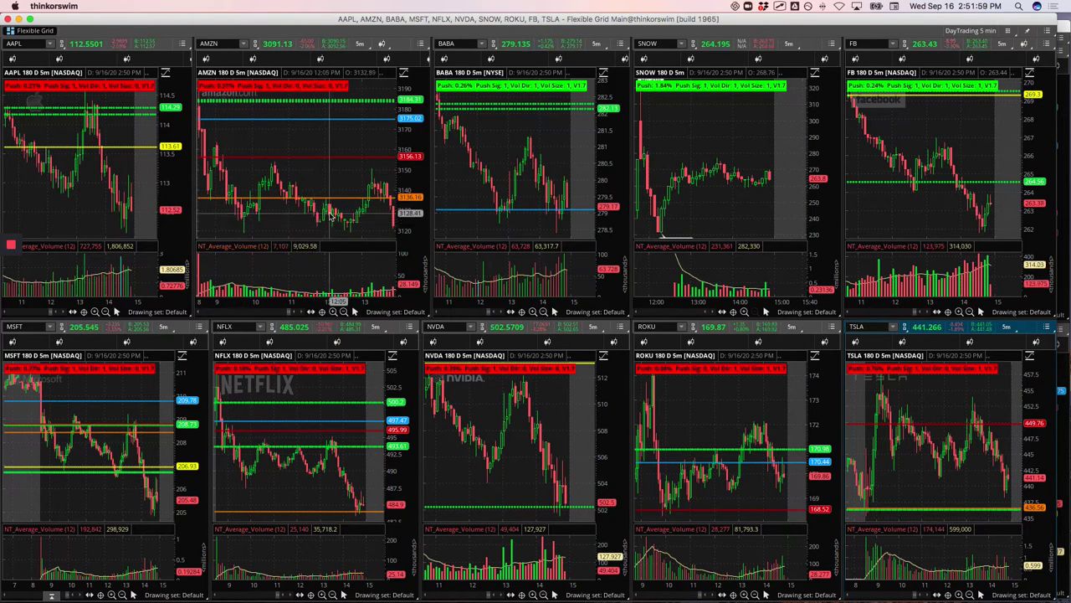
scroll(353, 212, down, 2)
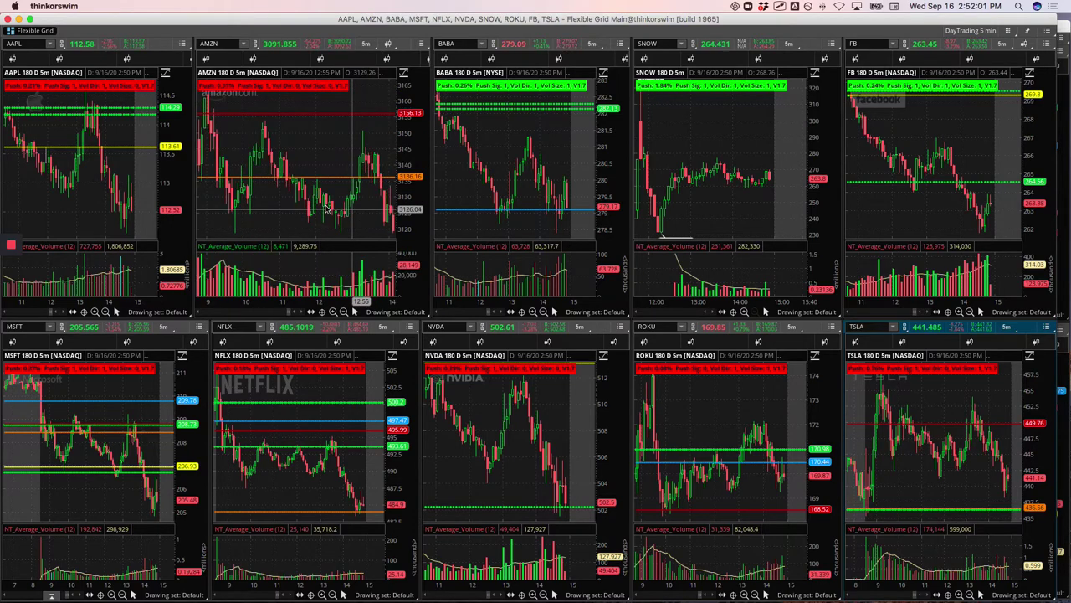
scroll(323, 208, down, 2)
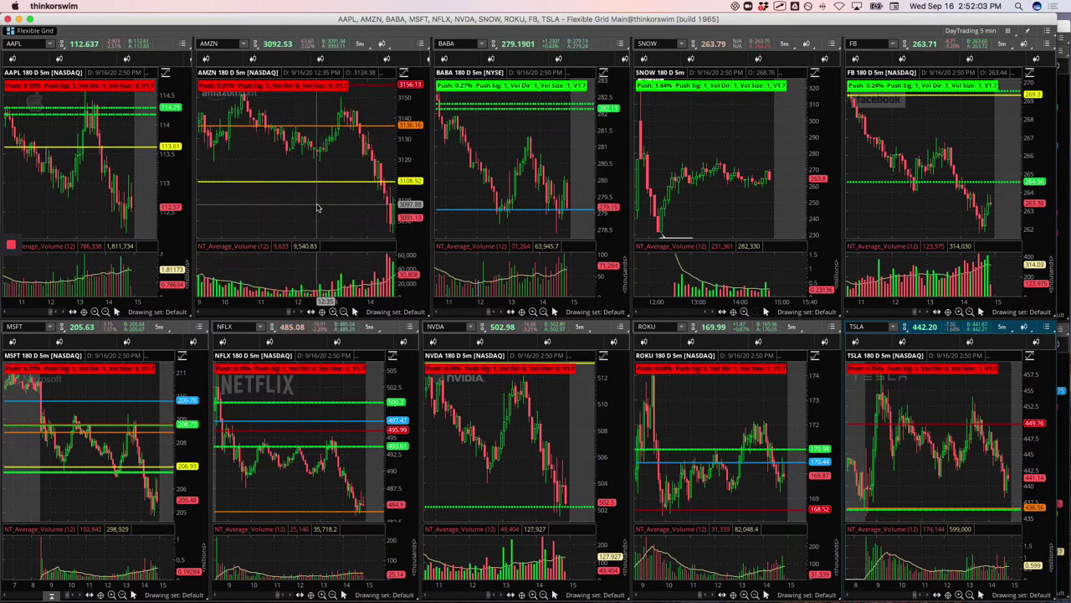
scroll(317, 208, down, 1)
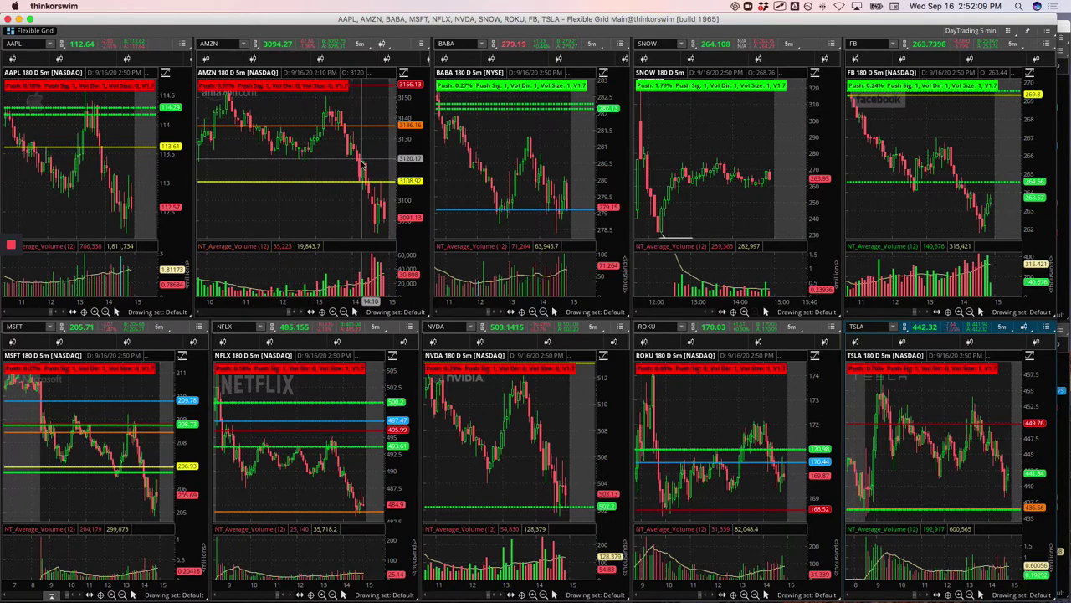
drag(355, 154, 365, 175)
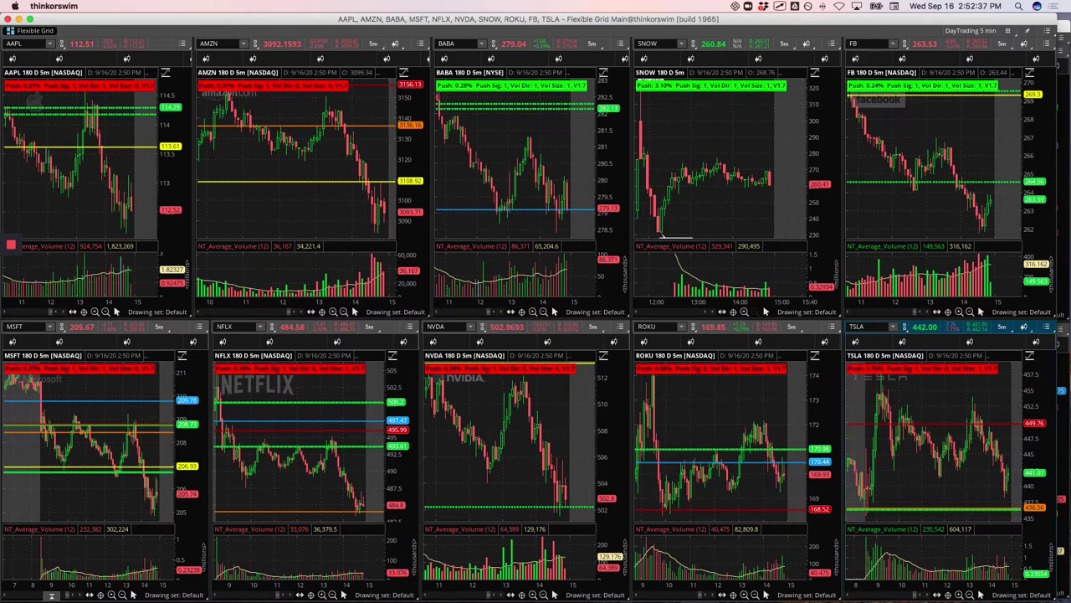
Step: Switch back to the BA and futures grid and trace MU's sideways range from about 10:10 to 13:10
key(super+grave)
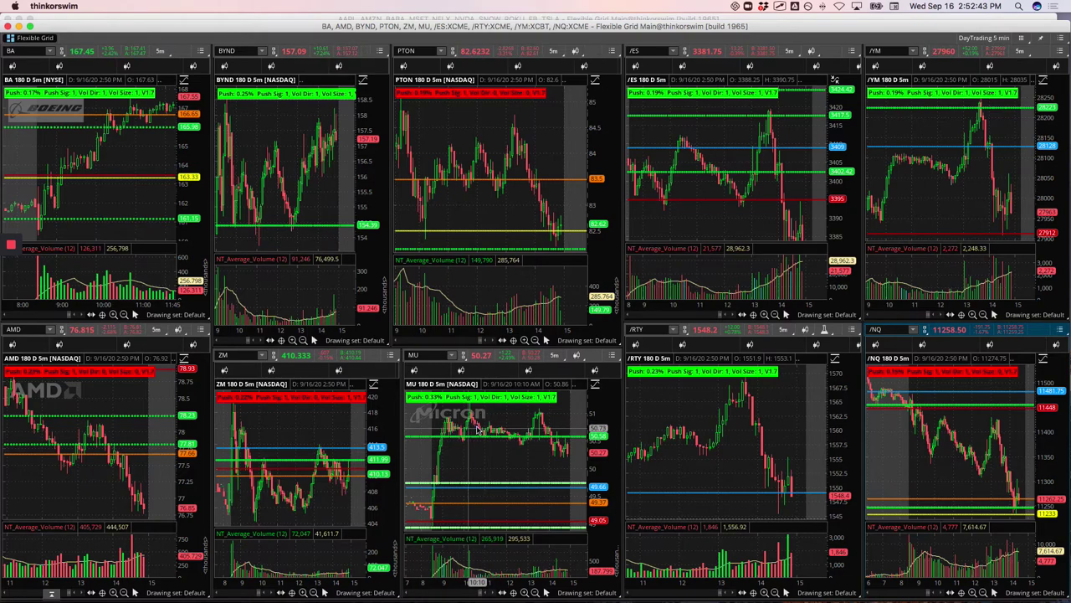
drag(478, 428, 529, 435)
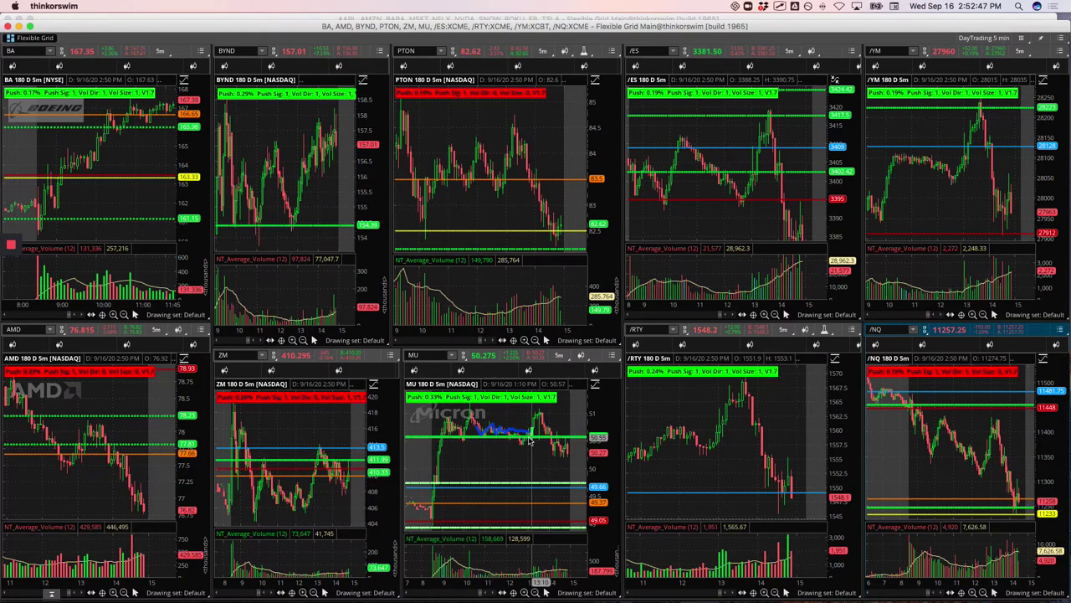